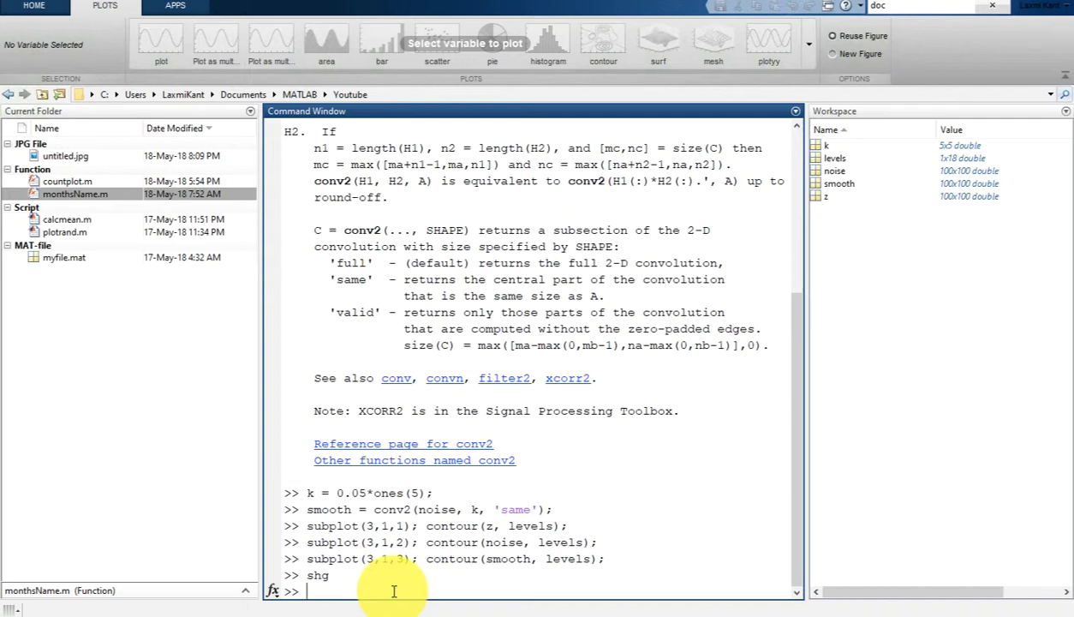
# - Create t = 0:300 and dailyFluct = gallery('normaldata', size(t), 2) as a 1x301 random series
pyautogui.write('t = 0:300;')
pyautogui.press('Return')
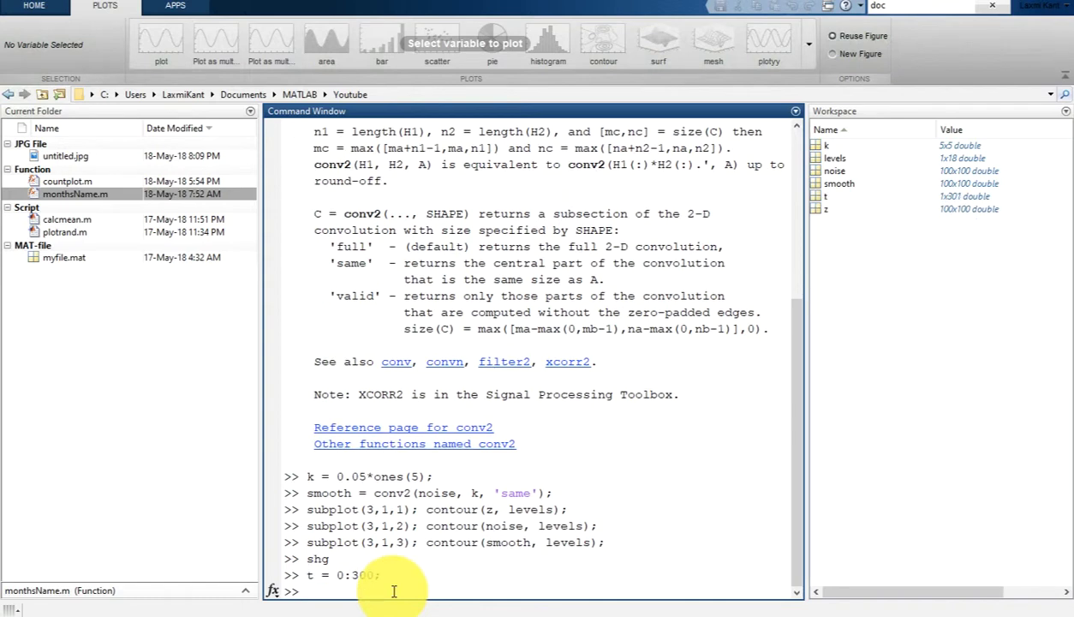
pyautogui.write('dailyFluct = gallery()')
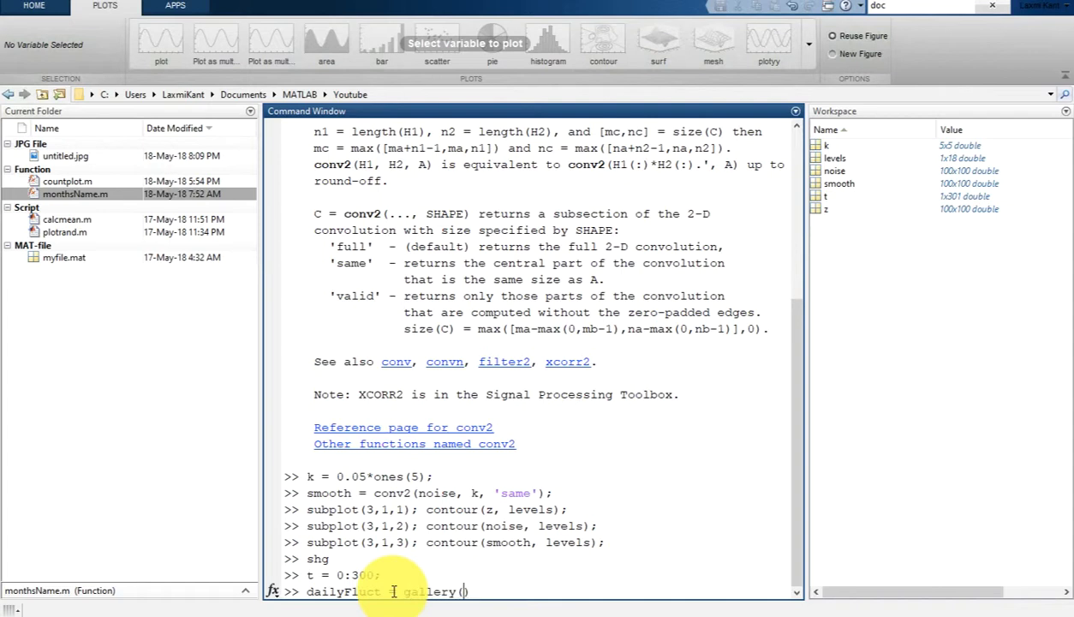
pyautogui.write("''")
pyautogui.write('normal')
pyautogui.write('data')
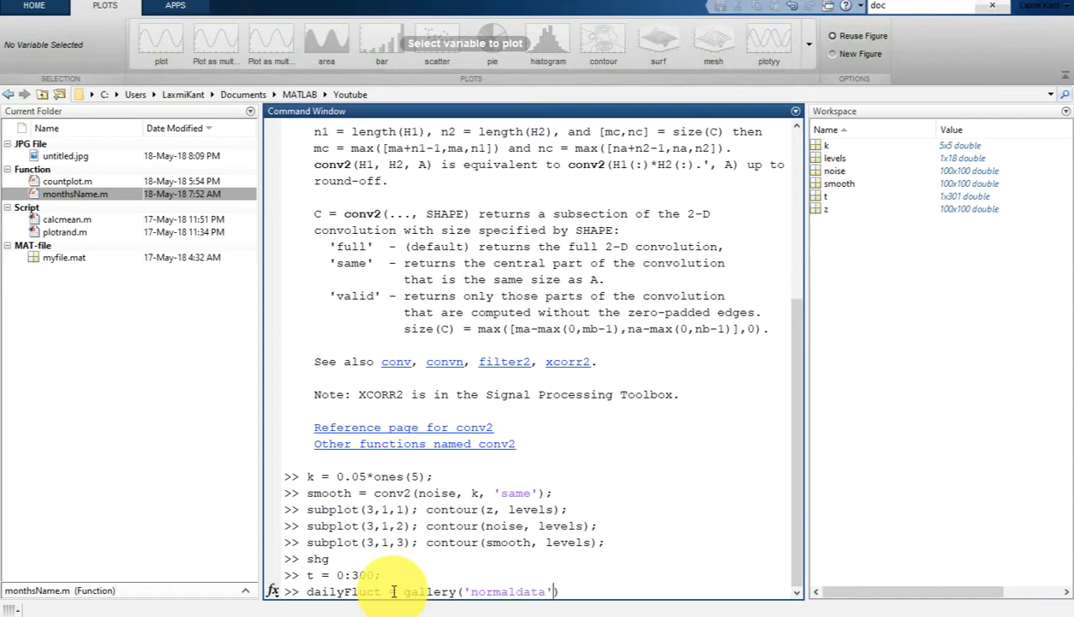
pyautogui.write(', size(t), 2);')
pyautogui.press('Return')
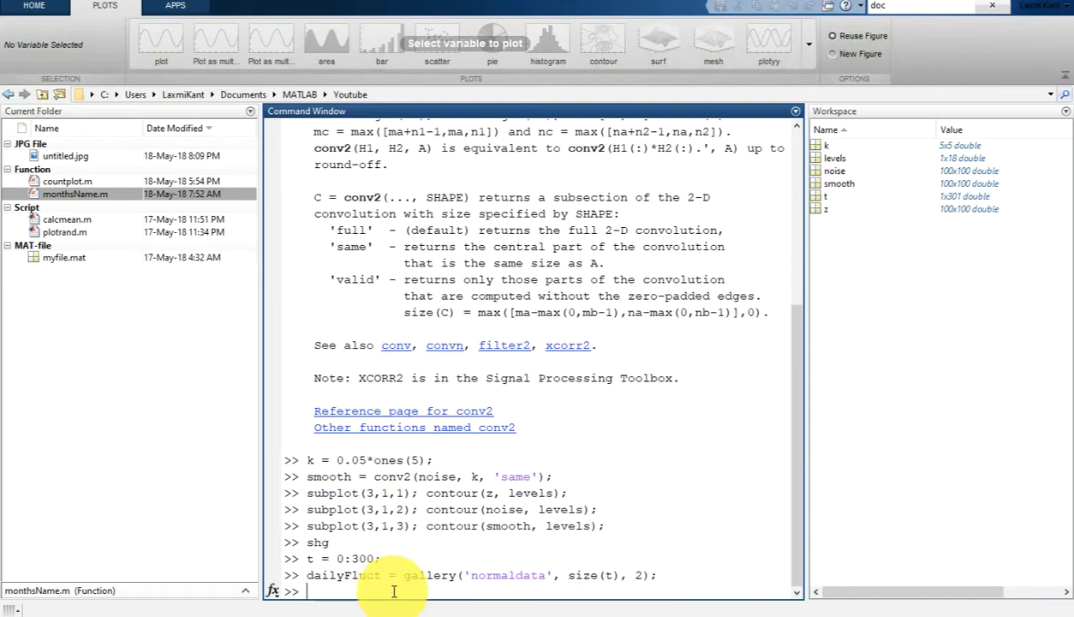
# - Compute sdata = cumsum(dailyFluct) + 20 + t/100 and enter plot(sdata)
pyautogui.write('sdata =')
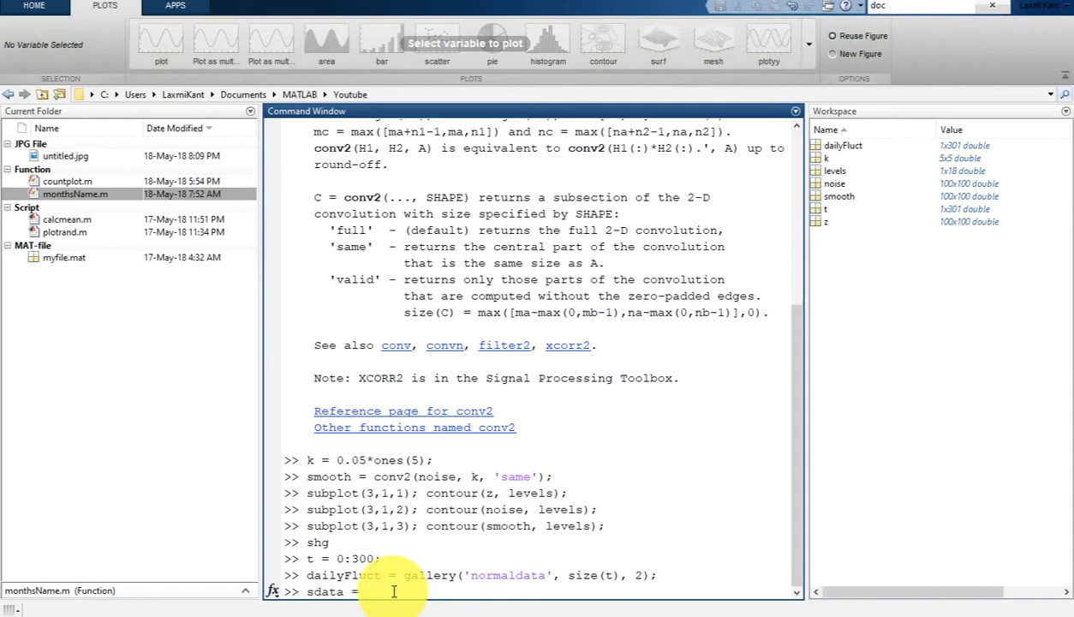
pyautogui.write(' cumsum(dailyFl')
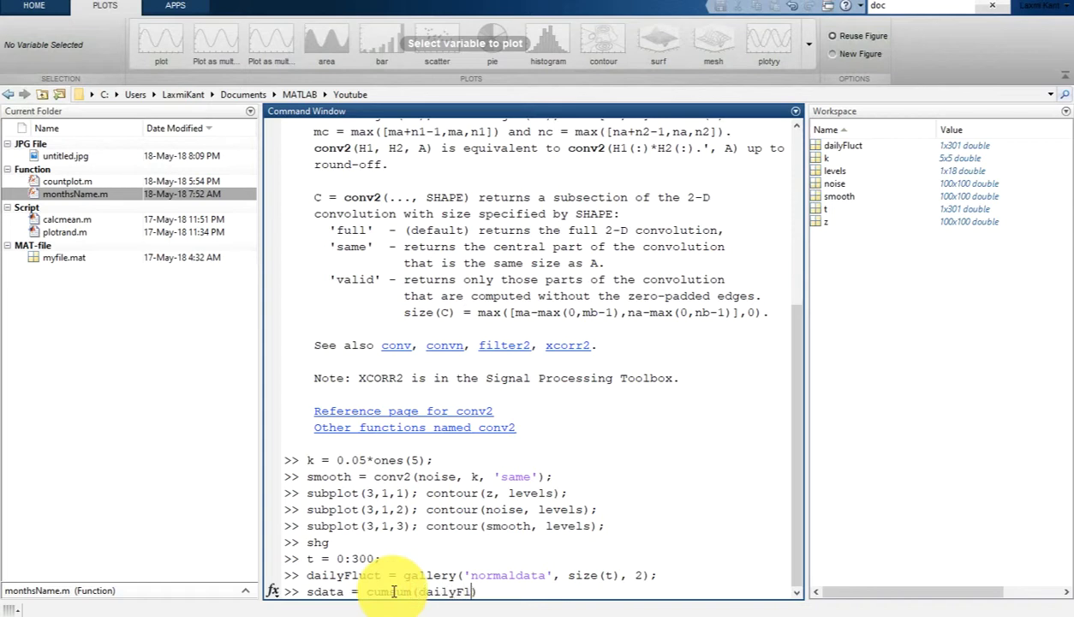
pyautogui.write('uct) + 20 + t/100')
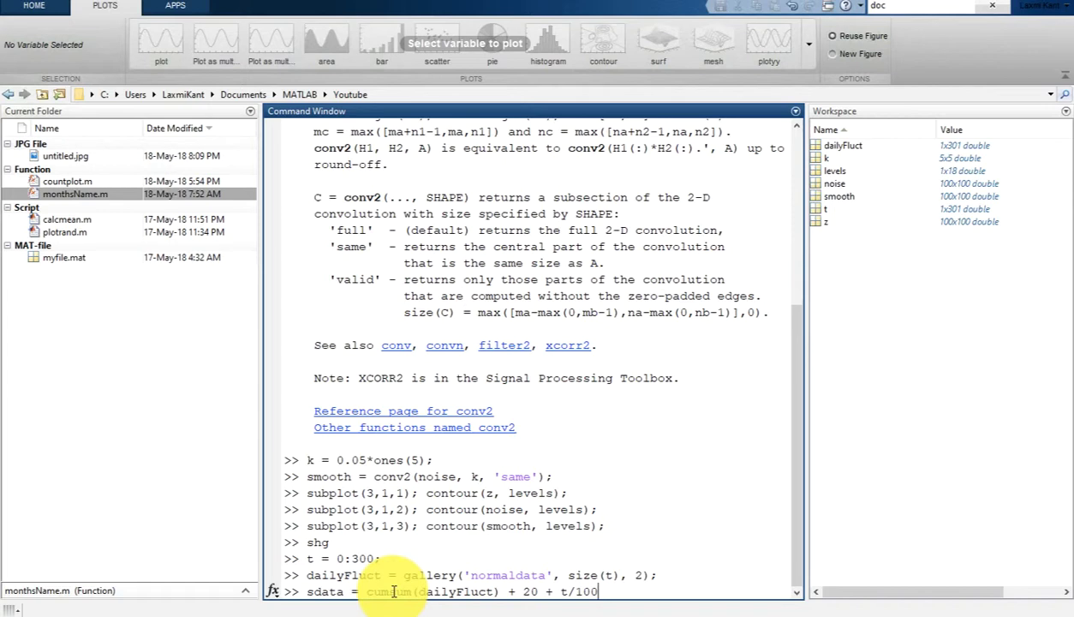
pyautogui.write(';')
pyautogui.press('Return')
pyautogui.write('plot(sda')
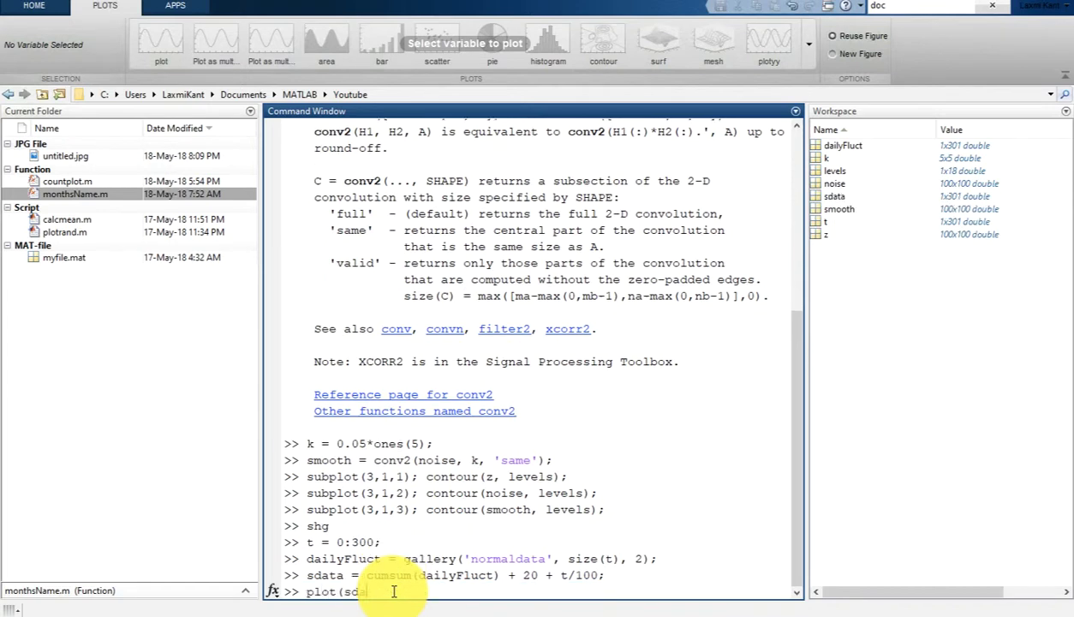
pyautogui.write('ta)')
# - Plot sdata in Figure 1, then bring the Command Window back to the front
pyautogui.press('Return')
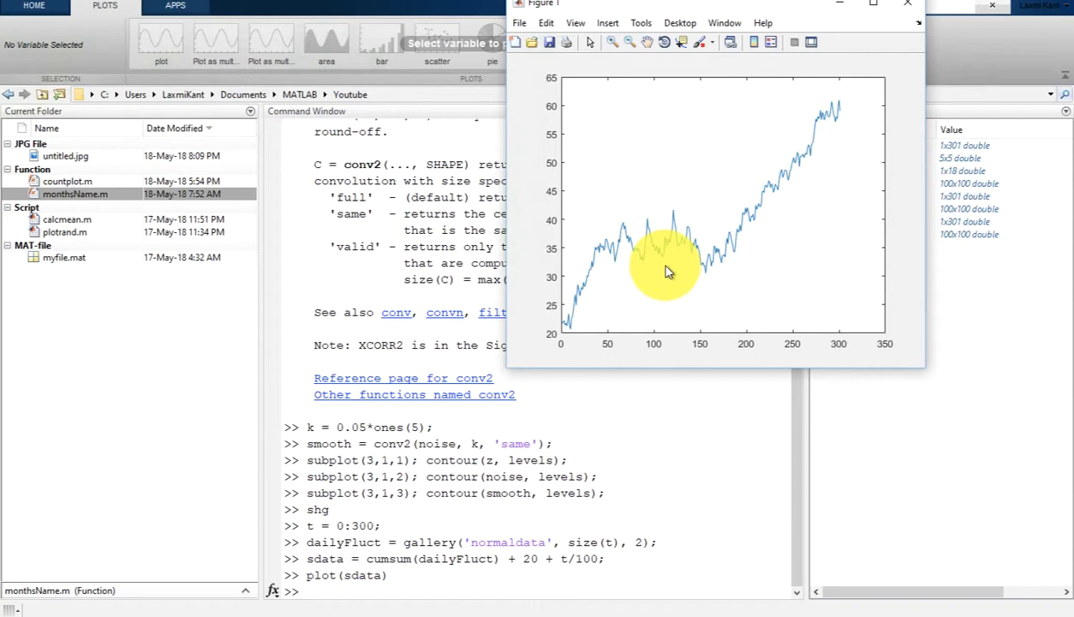
pyautogui.click(339, 583)
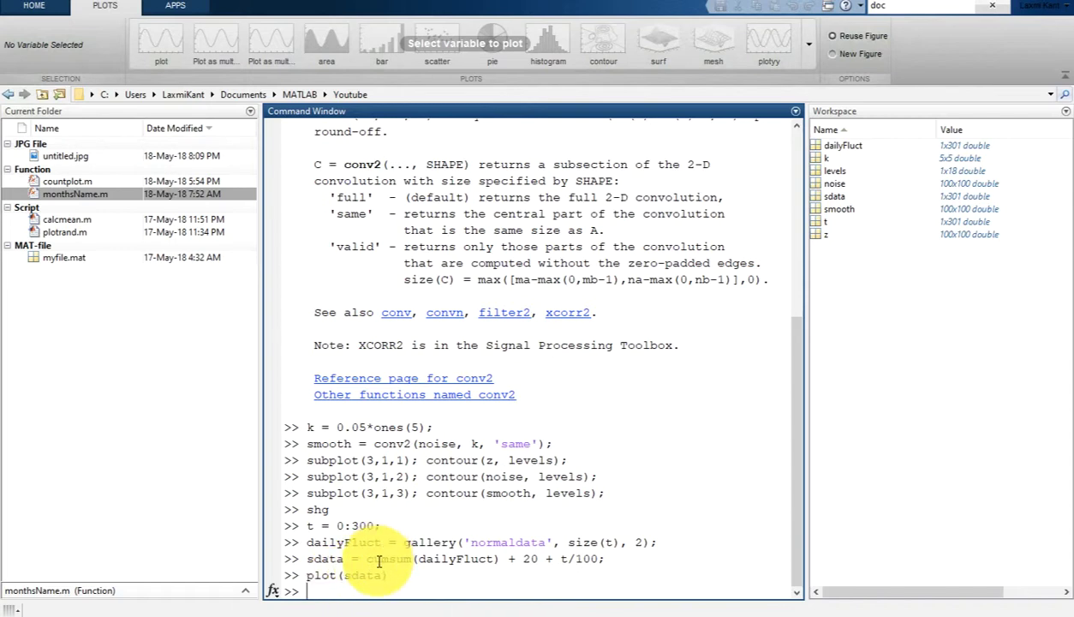
# - Run help cumsum and scroll through its reverse-direction, NaN-flag and example sections
pyautogui.write('help cumsum')
pyautogui.press('Return')
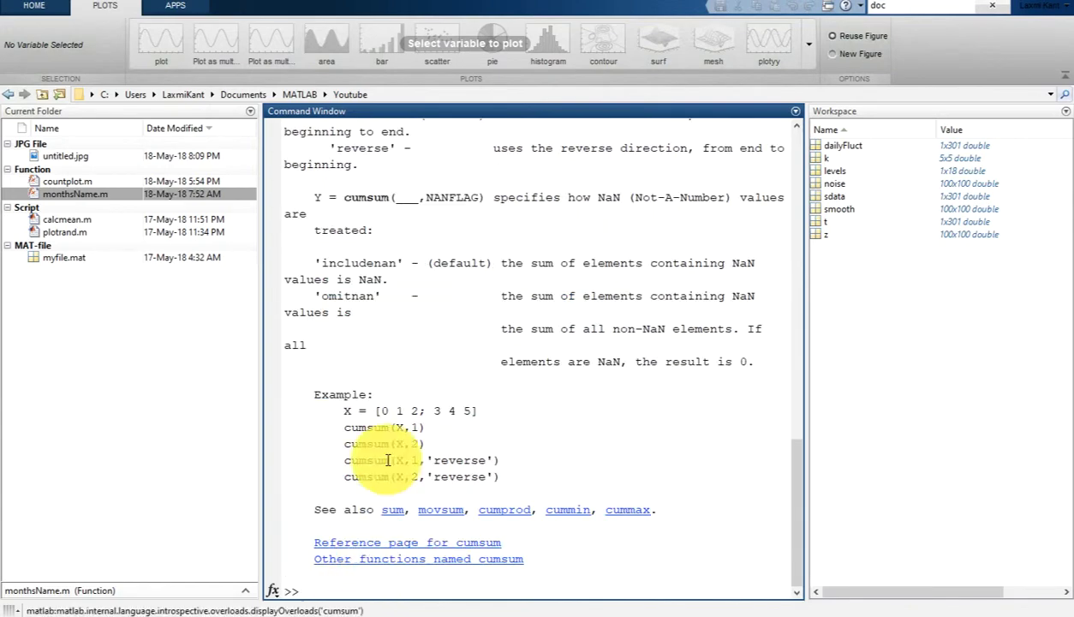
pyautogui.scroll(9, 426, 318)
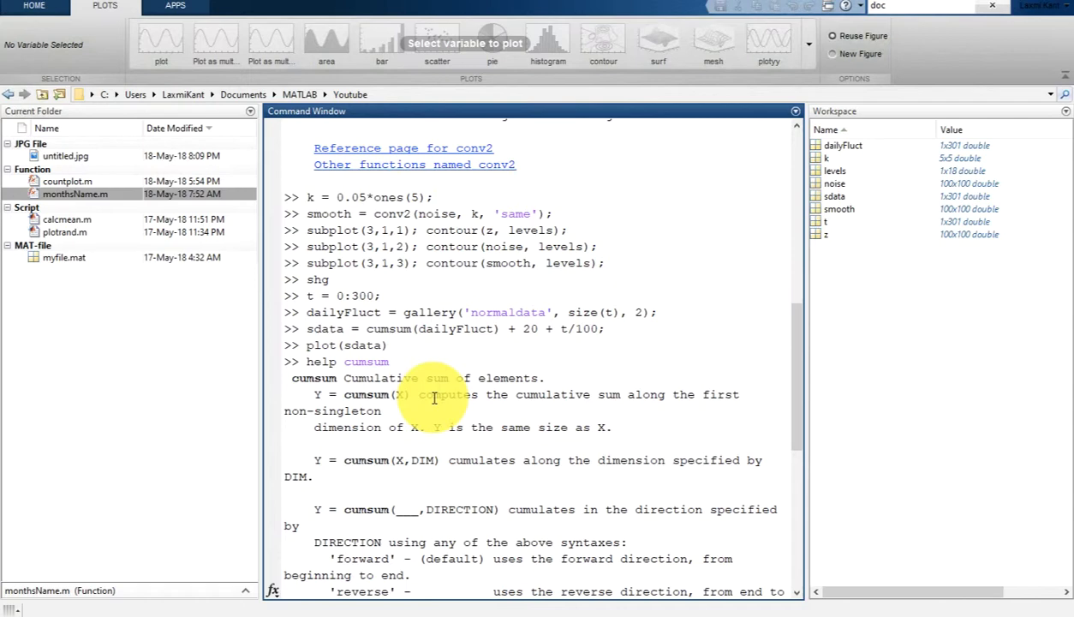
pyautogui.scroll(-9, 420, 426)
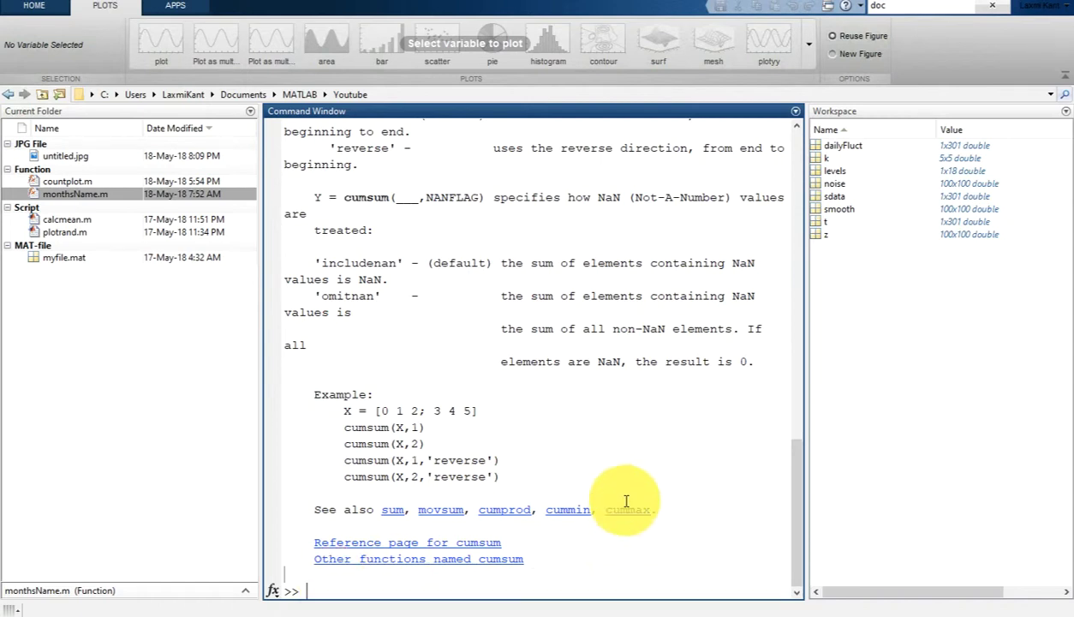
# - Check Figure 1, then add the legend 'Original Data' to the price plot
pyautogui.moveTo(604, 606)
pyautogui.click(660, 579)
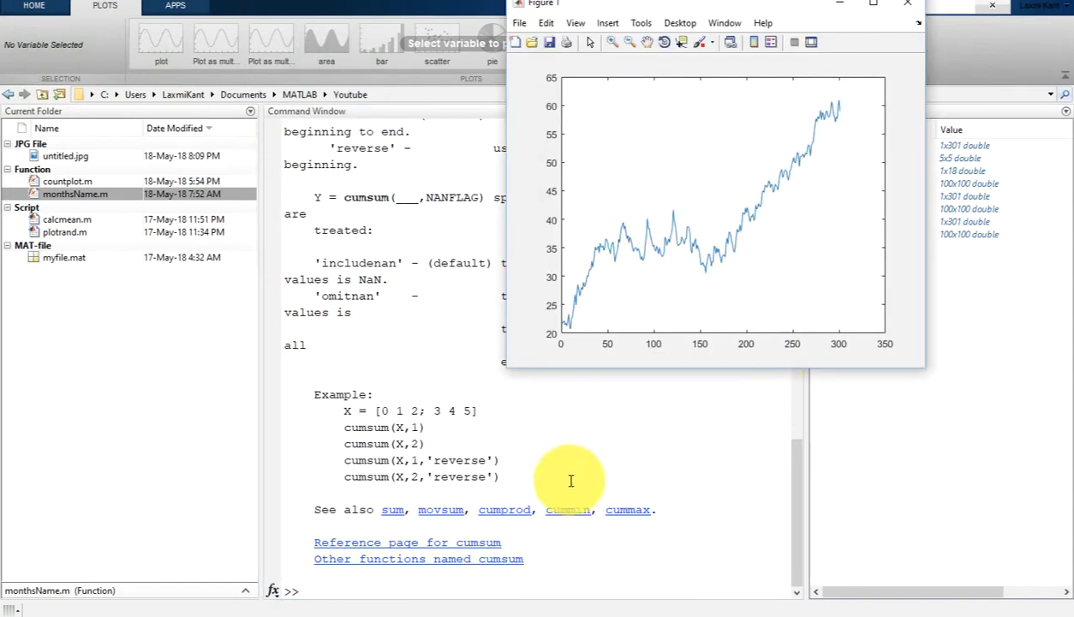
pyautogui.click(352, 583)
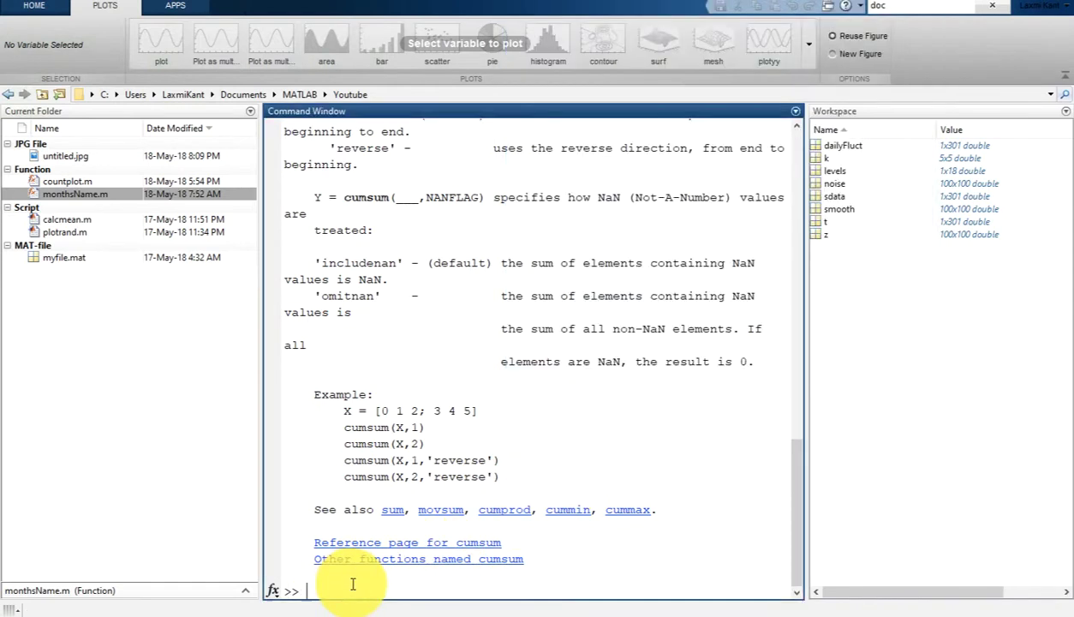
pyautogui.write("legend('Original Data")
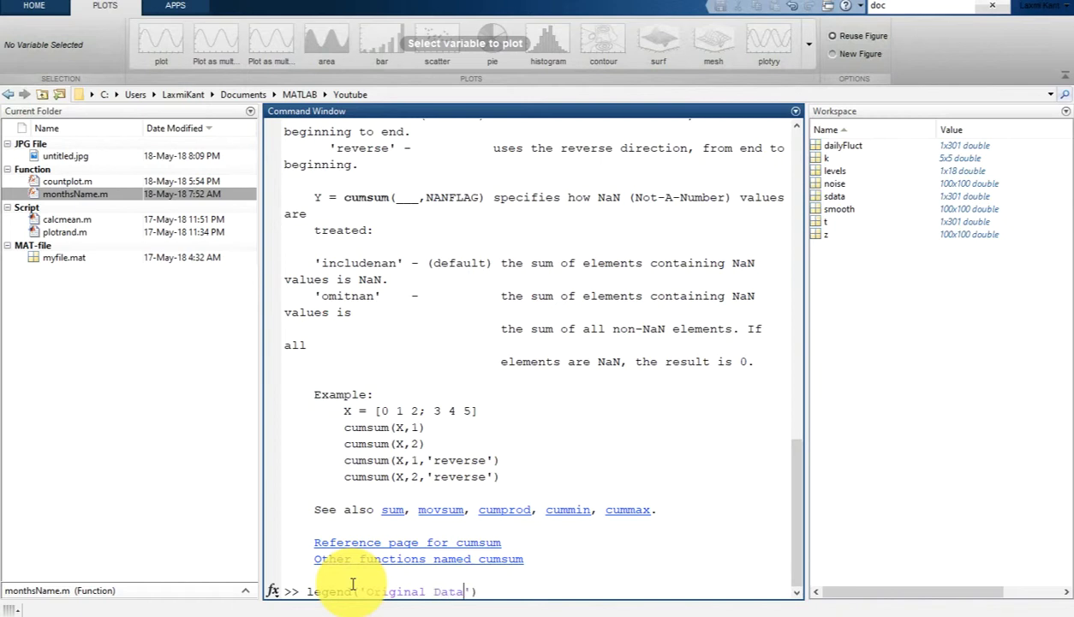
pyautogui.press('Right')
pyautogui.press('Right')
pyautogui.write(';')
pyautogui.press('Return')
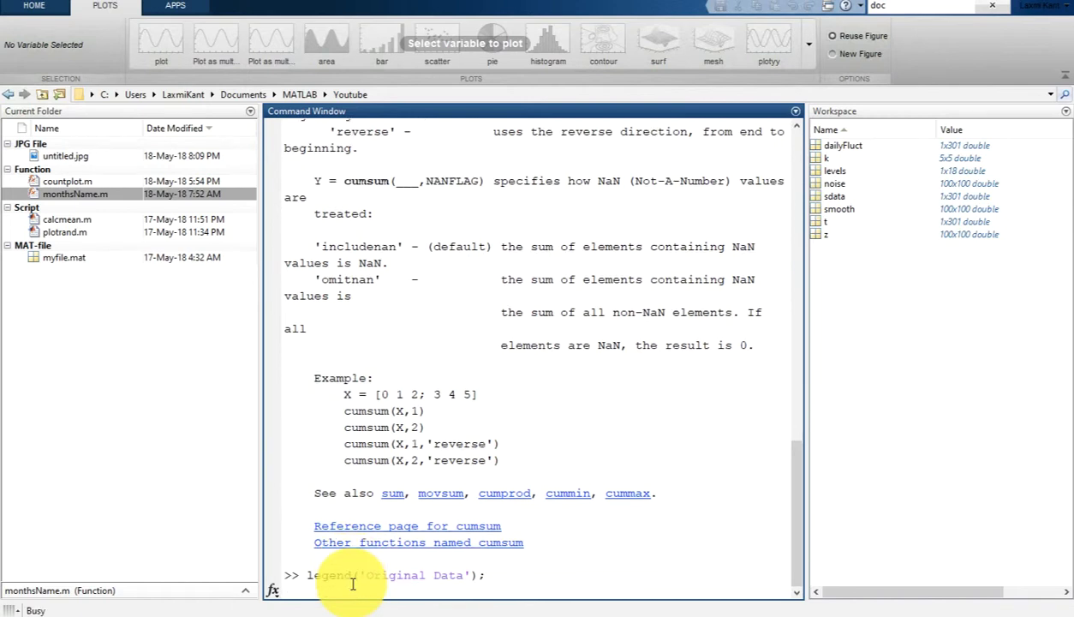
# - Label the x-axis 'Time (days)' and the y-axis 'Stock Price (dollars)'
pyautogui.write("xlabel('Time ")
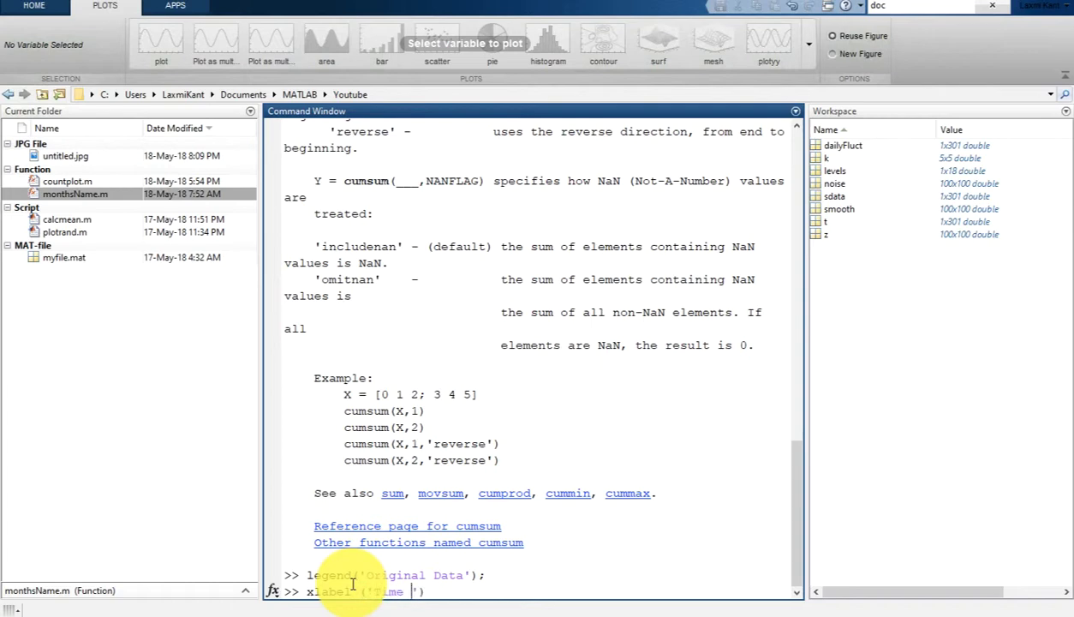
pyautogui.write("(days)');")
pyautogui.press('Return')
pyautogui.write('y')
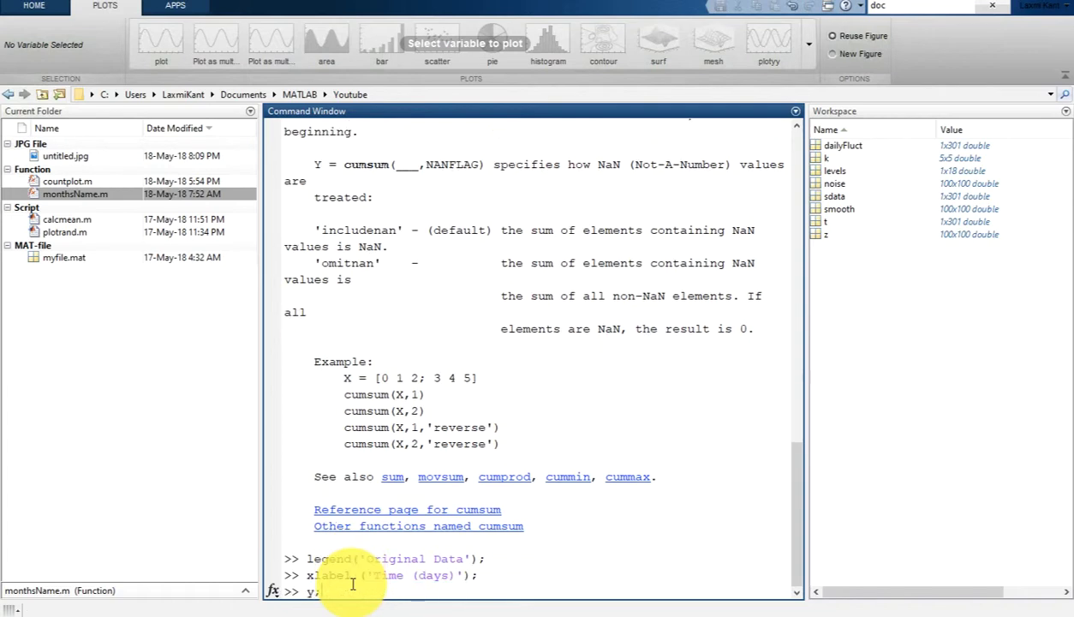
pyautogui.write("label('Stock Price (dollars")
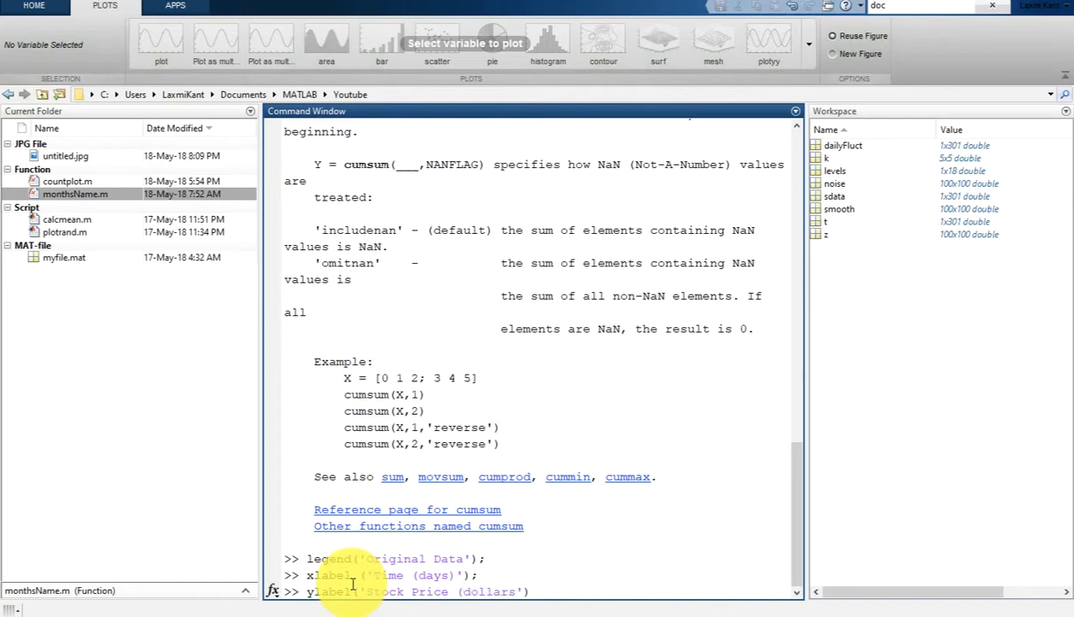
pyautogui.write(")');")
pyautogui.press('Return')
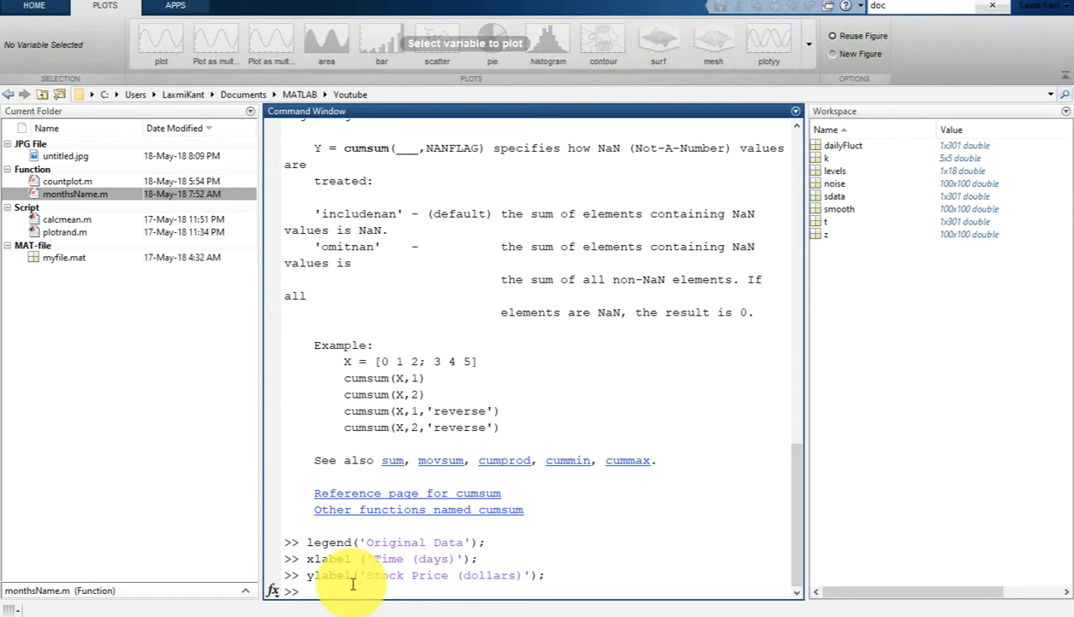
# - Compute y = detrend(sdata) and trend = sdata - y
pyautogui.write('y')
pyautogui.write(' = detrend')
pyautogui.write('()')
pyautogui.write('sdata')
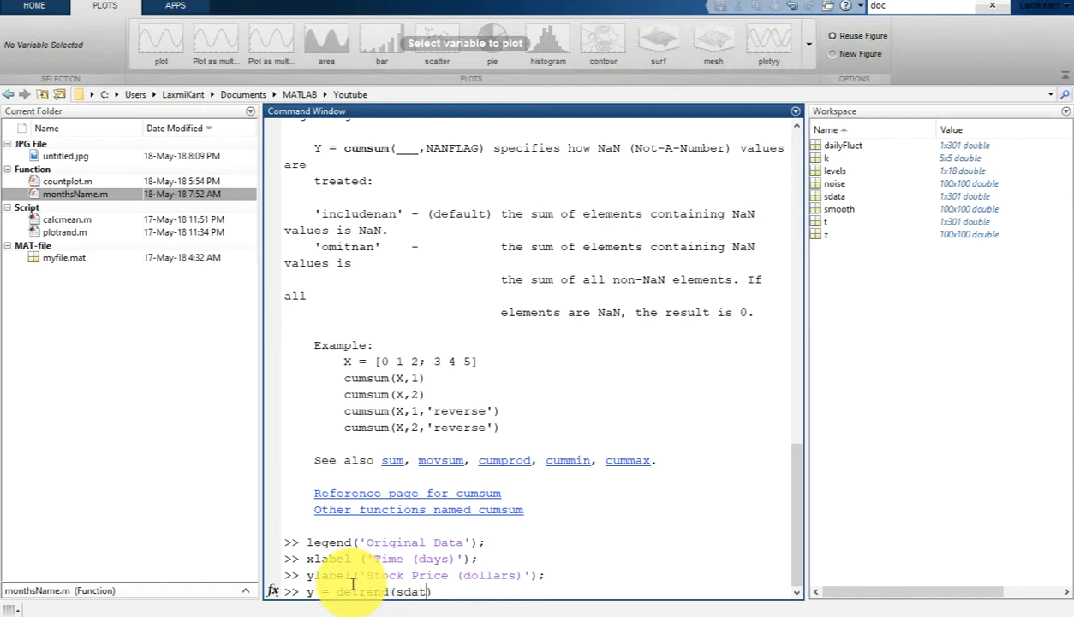
pyautogui.write(';')
pyautogui.press('Return')
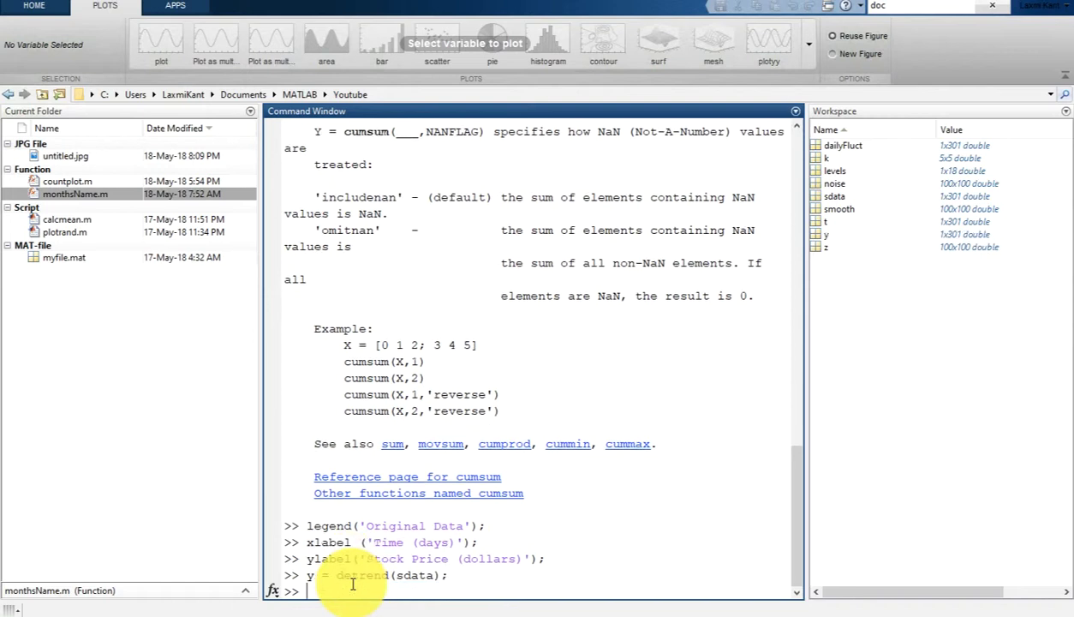
pyautogui.write('trend')
pyautogui.write('(')
pyautogui.write(')')
pyautogui.write('sdata-')
pyautogui.write('y')
pyautogui.write(';')
pyautogui.press('Return')
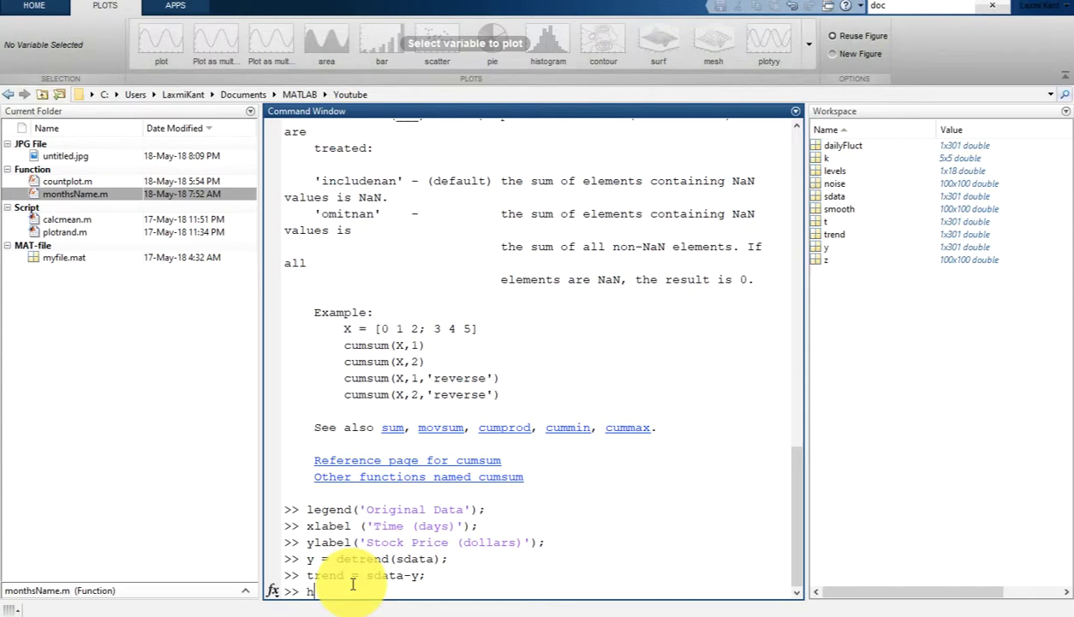
# - Turn hold on and overlay the trend as a red dotted line (':r')
pyautogui.write('hold on')
pyautogui.press('Return')
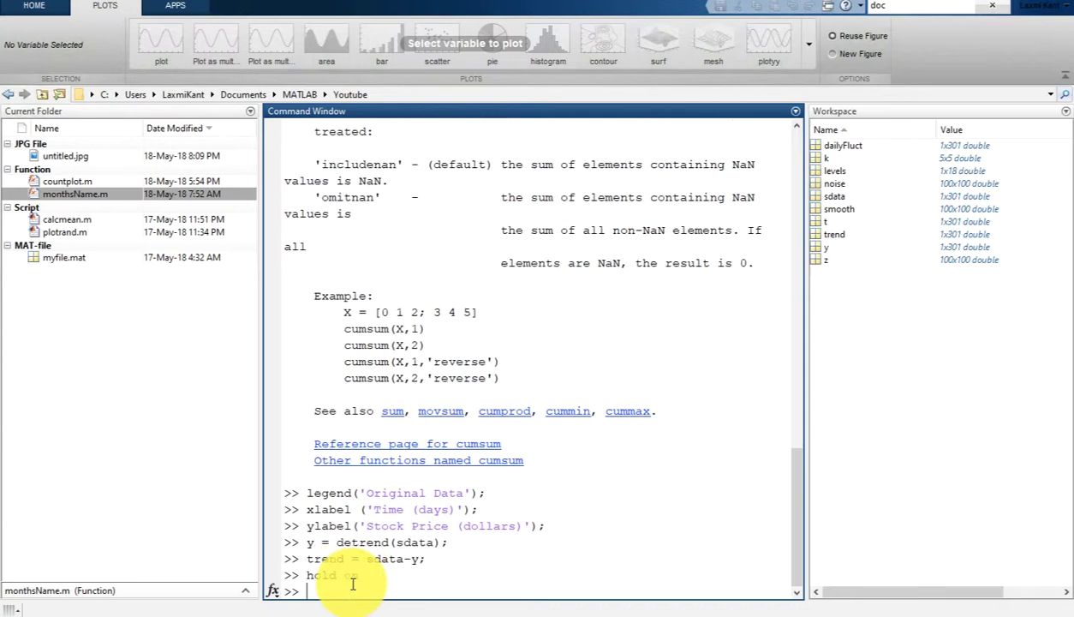
pyautogui.write("plot(t, trend, ':r');")
pyautogui.press('Return')
# - Overlay detrended y in magenta and a black dotted zero line, plot(t, zeros(size(t)), ':k')
pyautogui.write('plot(')
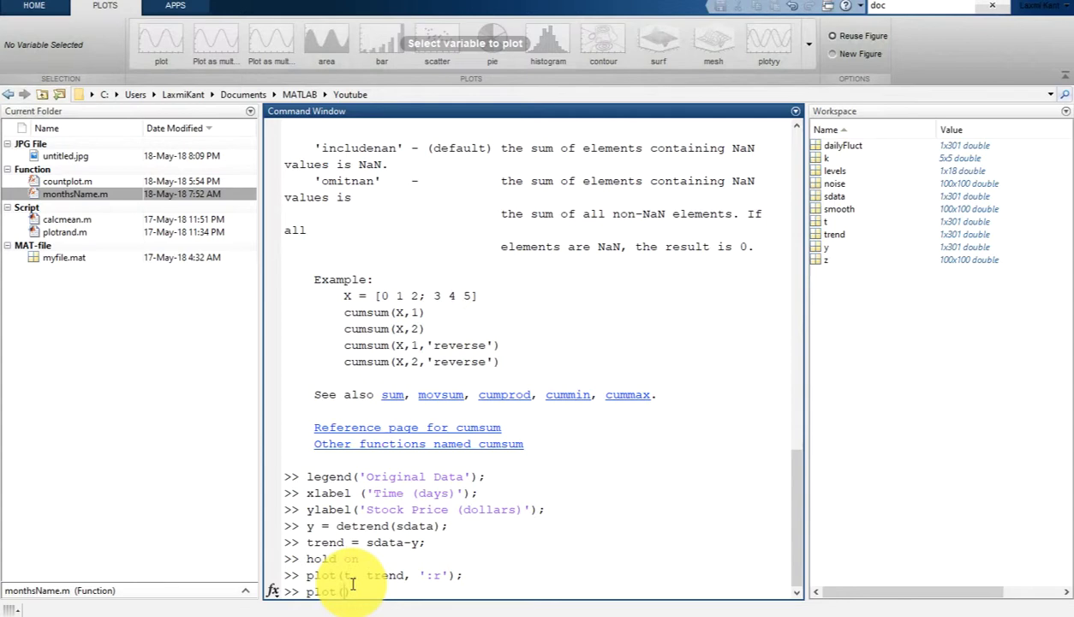
pyautogui.write("t, y, 'm');")
pyautogui.press('Return')
pyautogui.write('plot(')
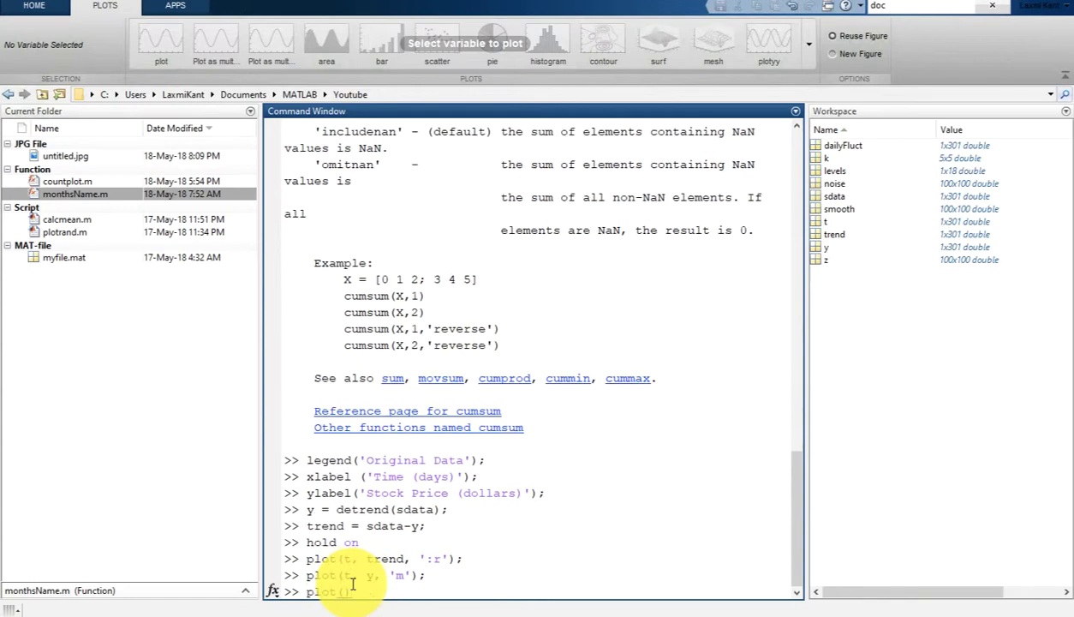
pyautogui.write('t, zeros()')
pyautogui.hotkey('alt', 'h')
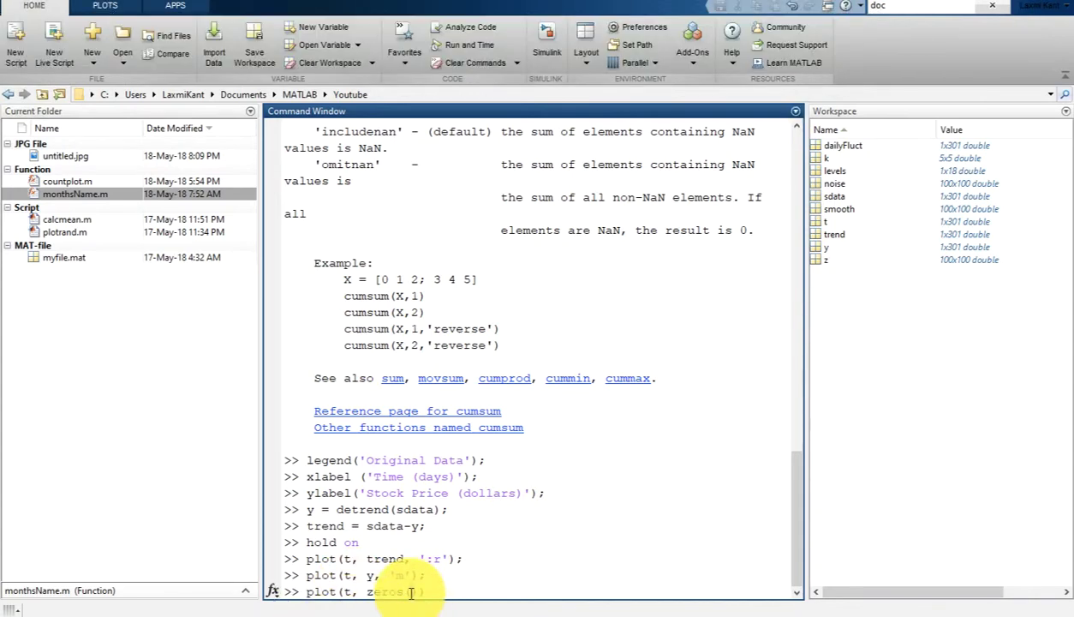
pyautogui.write("size(t)), ':k');")
pyautogui.press('Return')
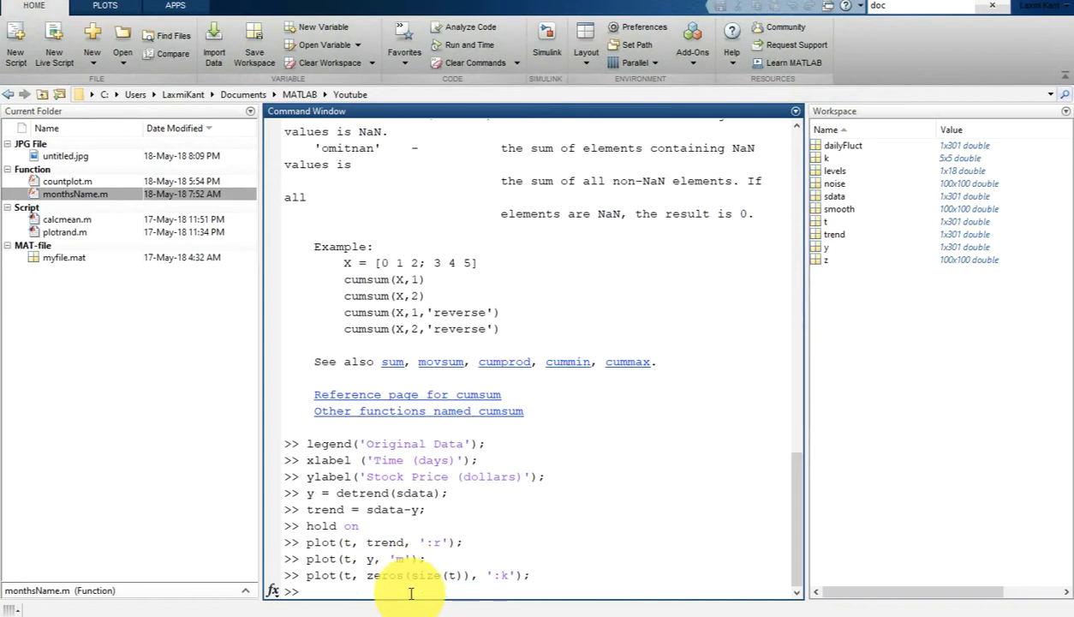
pyautogui.write('legend(')
# - Type the legend entries 'Original Data', 'Trend', 'Detrended Data', 'Mean of detrended data', fixing a typo
pyautogui.write("'Original Data', '")
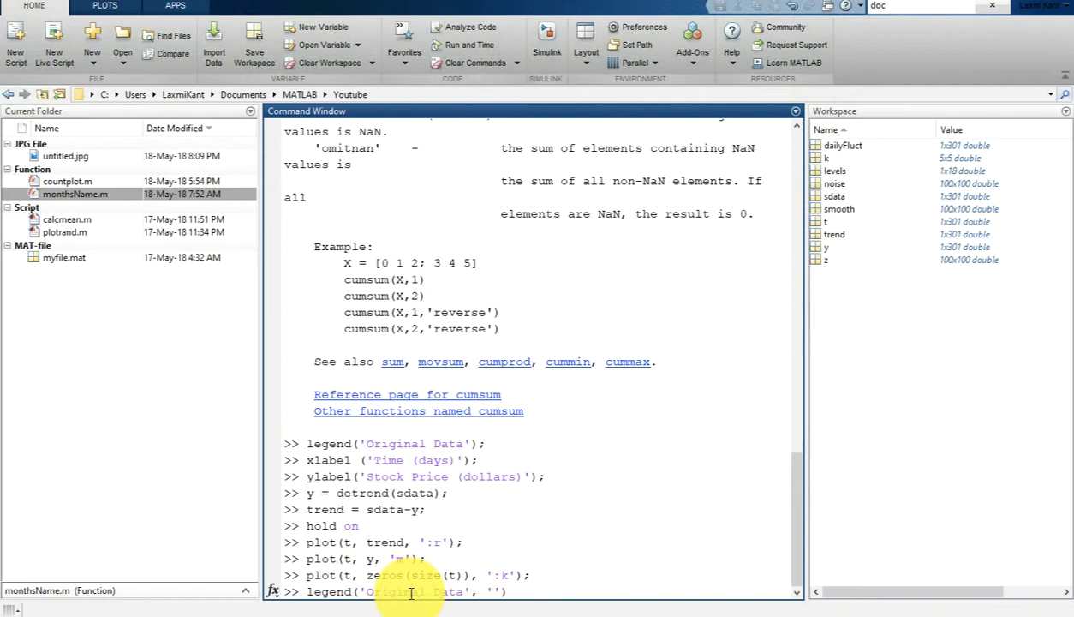
pyautogui.write("Trend', 'Detrend")
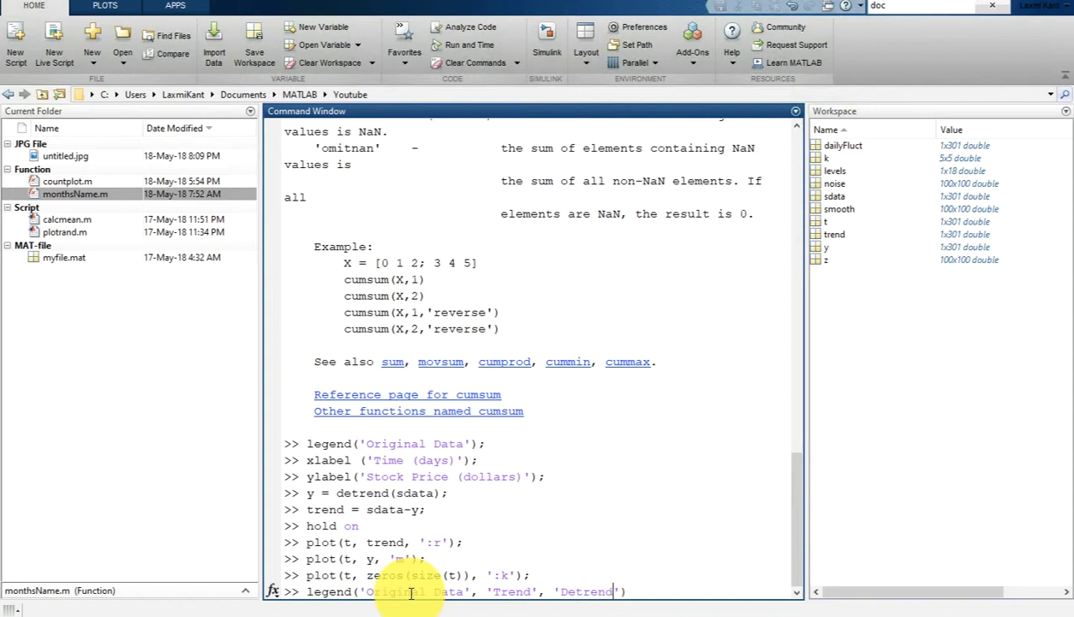
pyautogui.write("ed Data', 'Mean of detre")
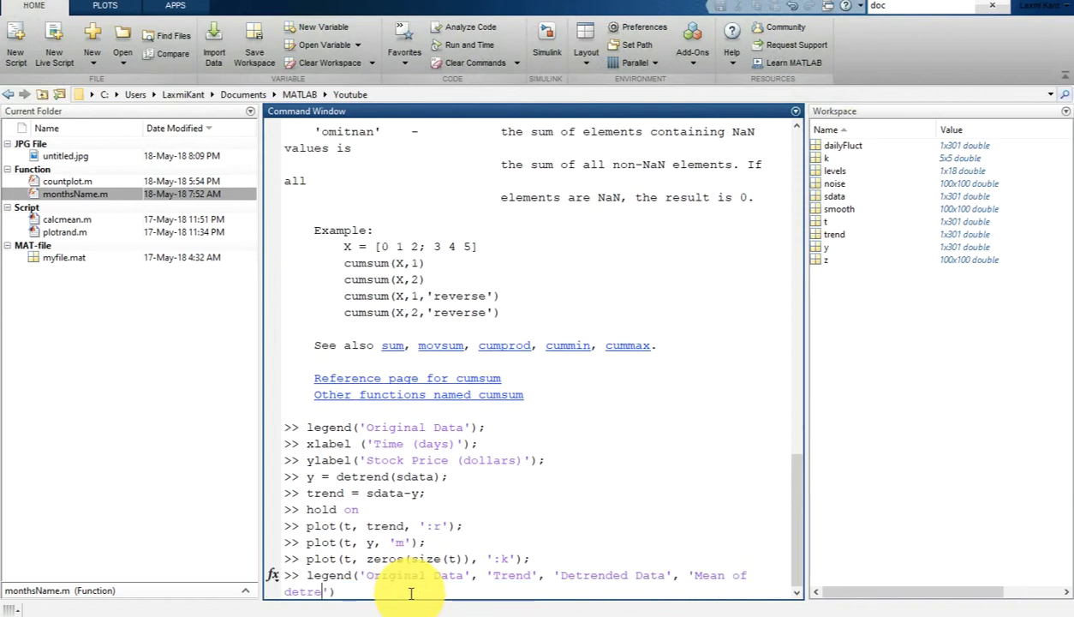
pyautogui.write('nded sa')
pyautogui.press('BackSpace')
pyautogui.press('BackSpace')
pyautogui.write('data')
pyautogui.press('End')
# - Append '; shg' and run the legend command to display the finished Figure 1
pyautogui.write('; shg')
pyautogui.press('Return')
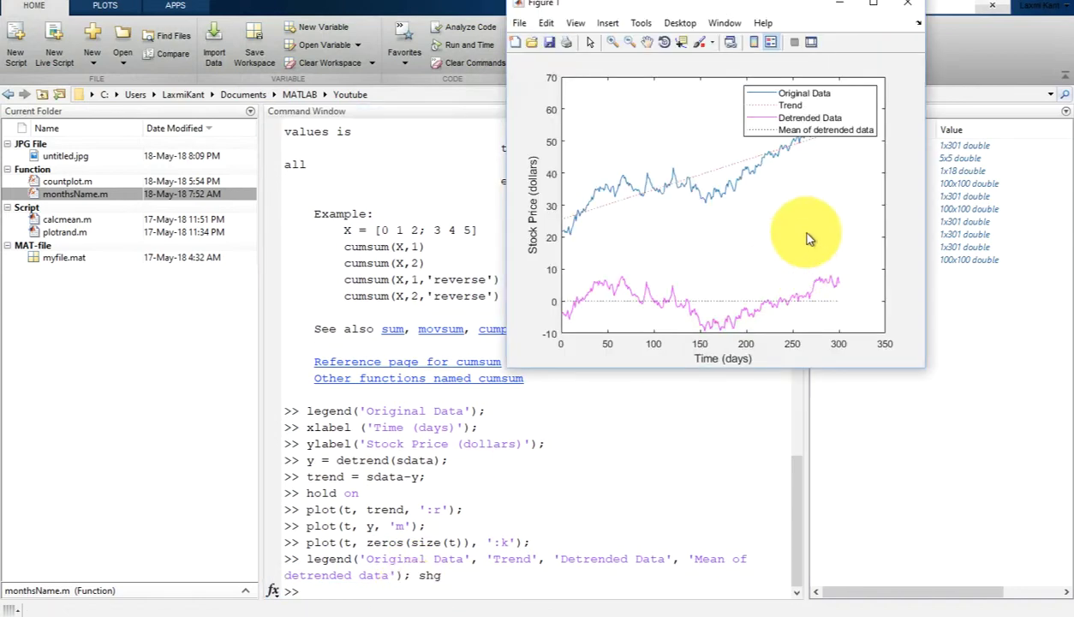